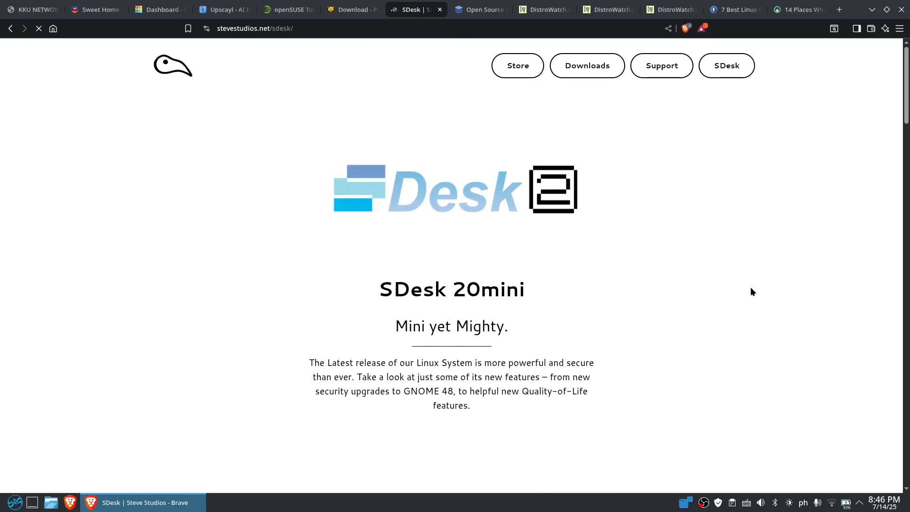
Scroll down to the Get SDesk section, with its free disk image and Physical Edition options
scroll(635, 268, "down", 3)
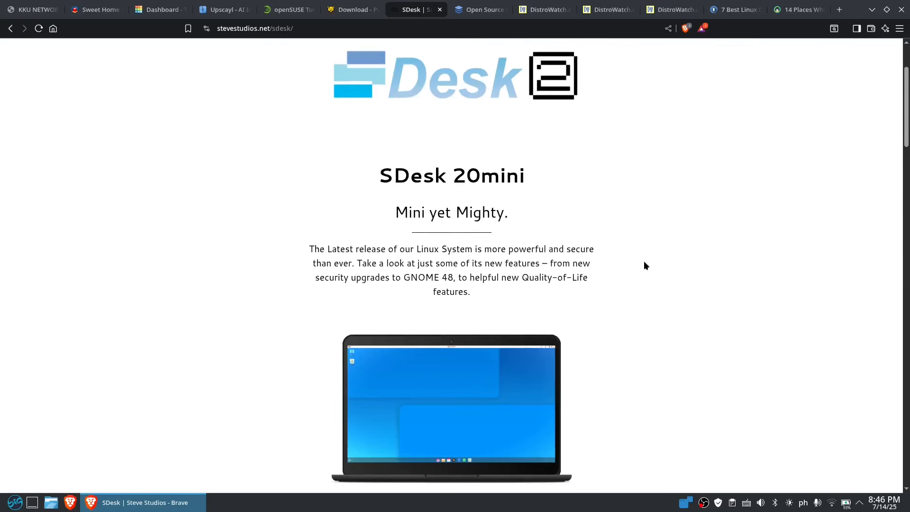
scroll(630, 266, "down", 10)
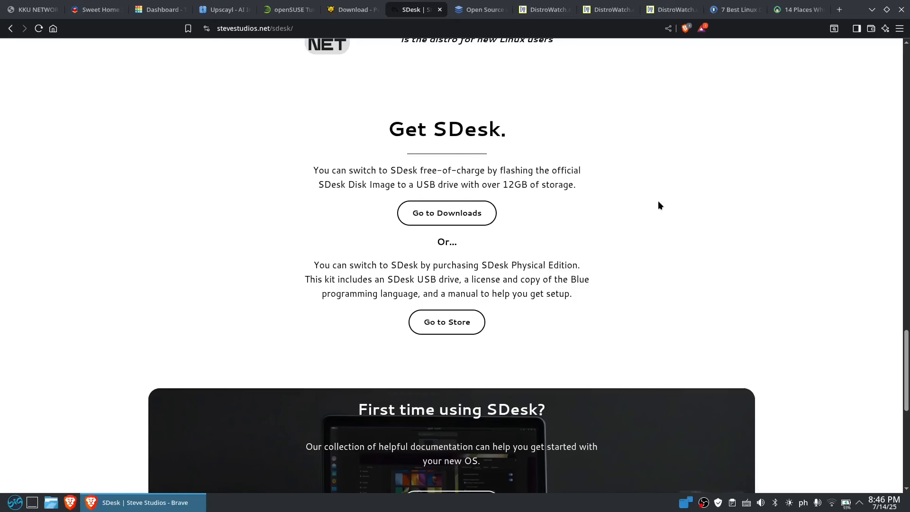
scroll(661, 204, "down", 1)
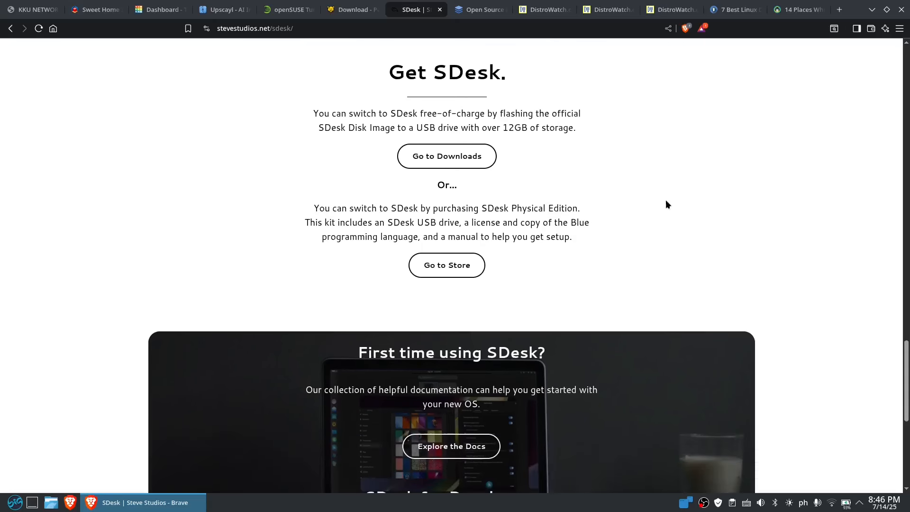
Open the Steve Studios Downloads page and read its BIOS & UEFI compatibility note
left_click(446, 156)
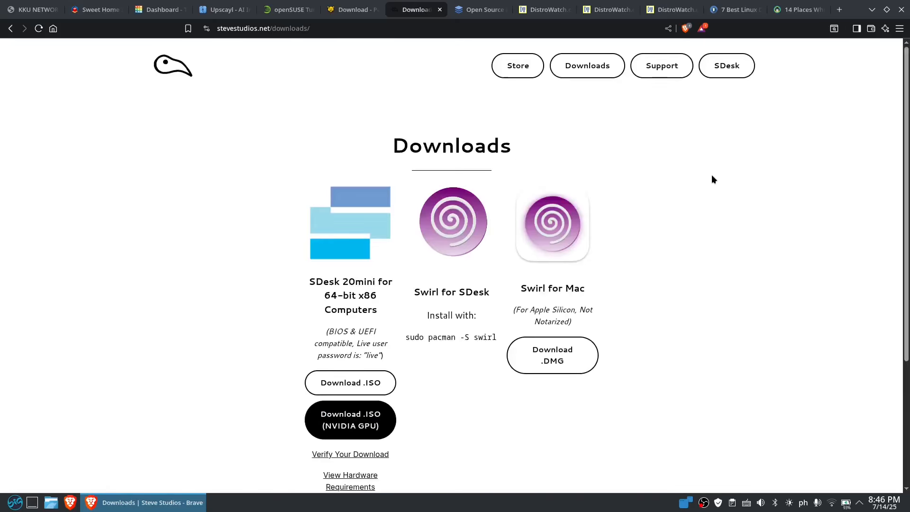
scroll(712, 176, "down", 2)
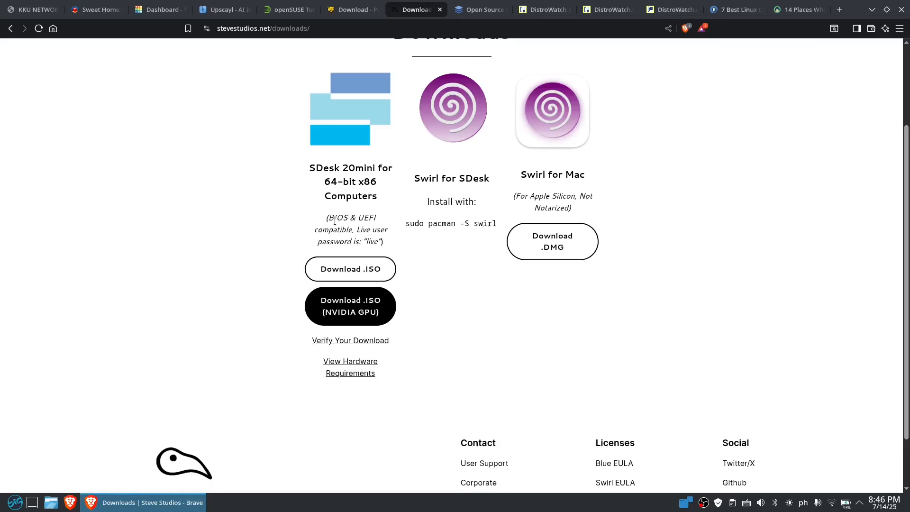
left_click_drag(328, 218, 371, 216)
left_click(400, 237)
Read the Live user password note, then follow the View Hardware Requirements link
left_click_drag(357, 230, 379, 242)
left_click(405, 244)
left_click(365, 368)
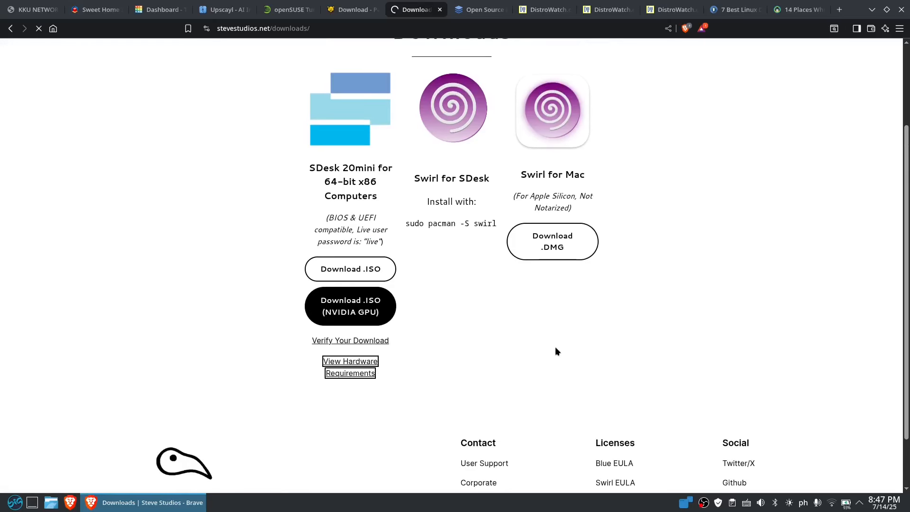
Review the 4GB RAM and 720p display requirements on the Hardware Requirements page
scroll(622, 328, "down", 3)
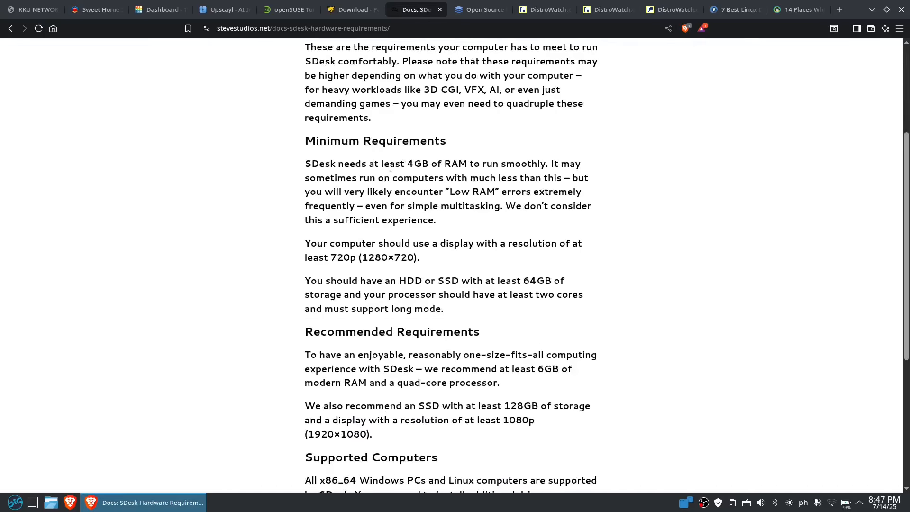
left_click_drag(382, 166, 427, 168)
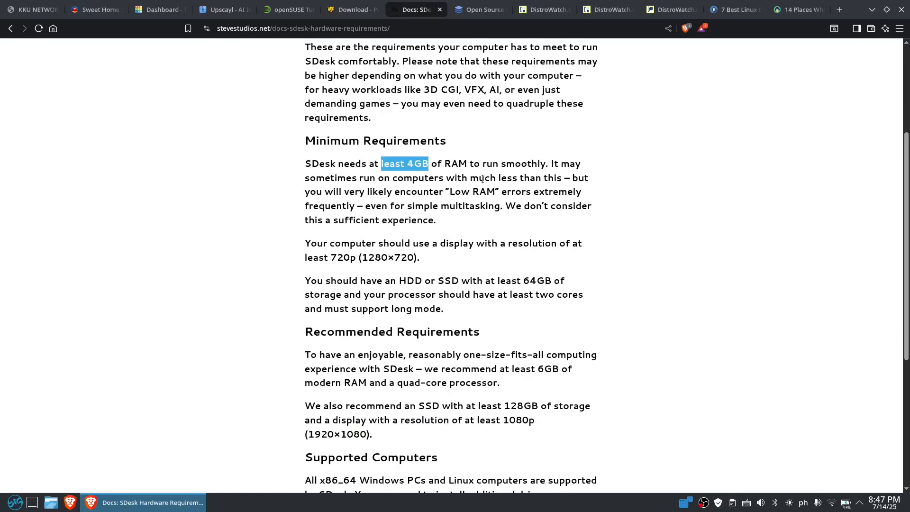
left_click(634, 182)
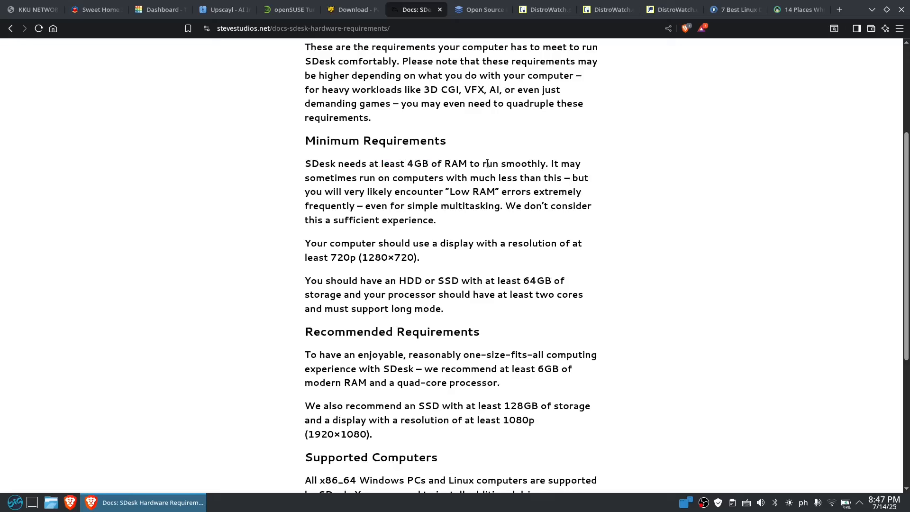
left_click_drag(483, 164, 548, 164)
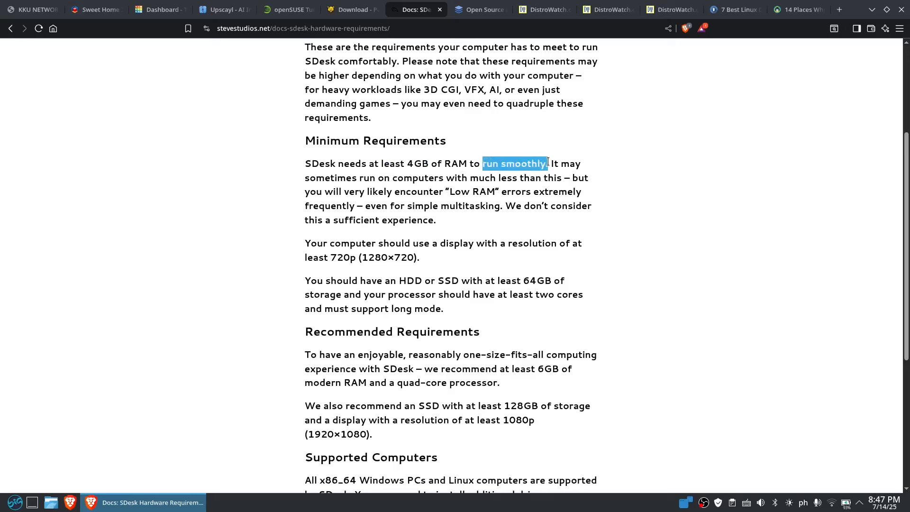
left_click(656, 211)
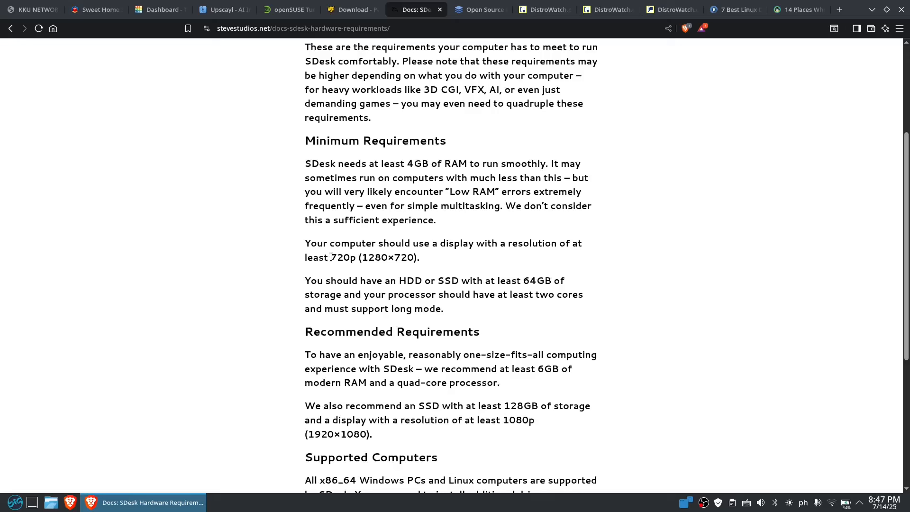
left_click_drag(330, 259, 356, 258)
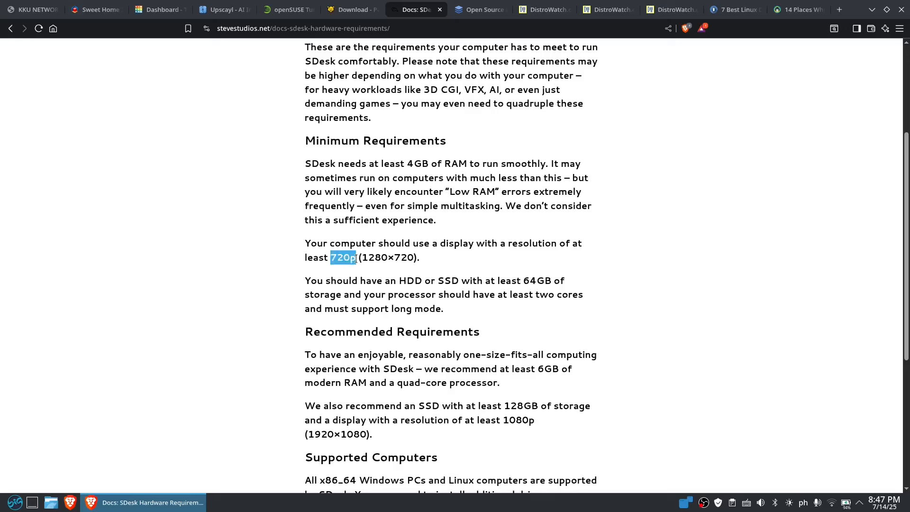
left_click(452, 257)
Continue down to the HDD or SSD storage requirement and the supported Linux computers
scroll(637, 286, "down", 2)
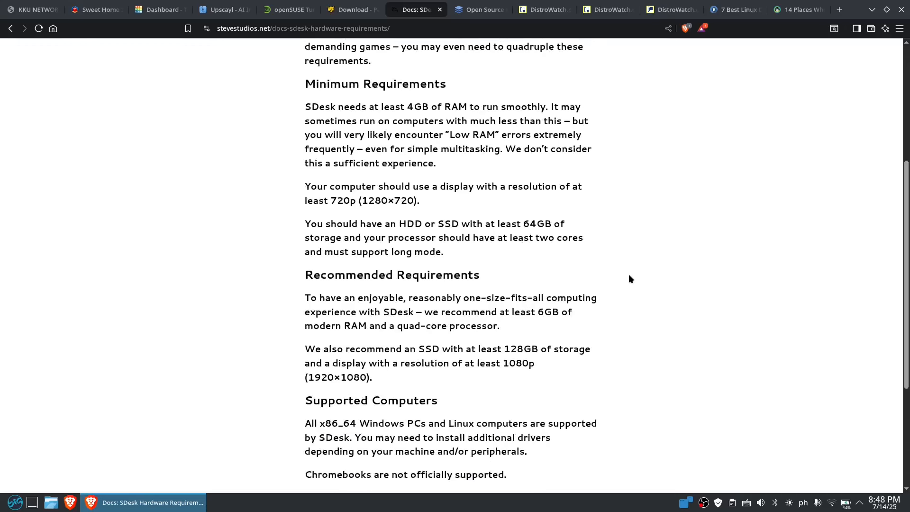
left_click_drag(400, 224, 460, 224)
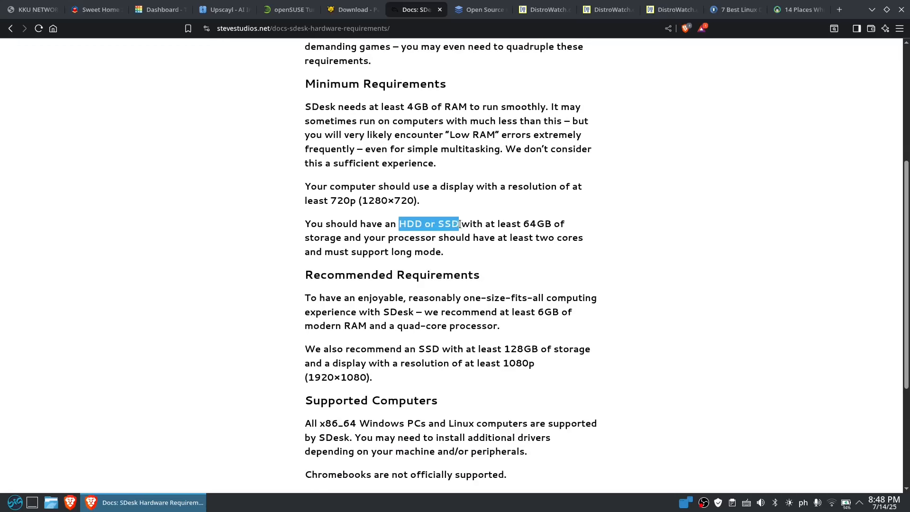
left_click(411, 223)
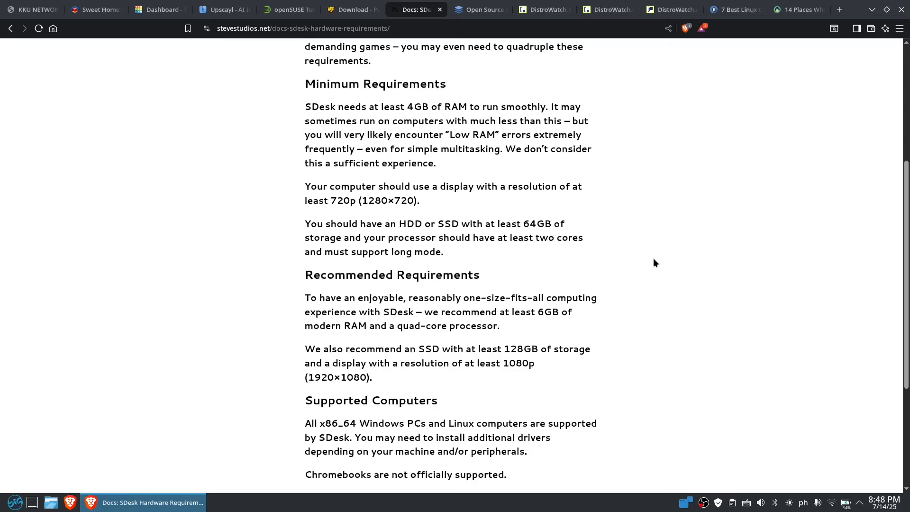
scroll(642, 260, "down", 4)
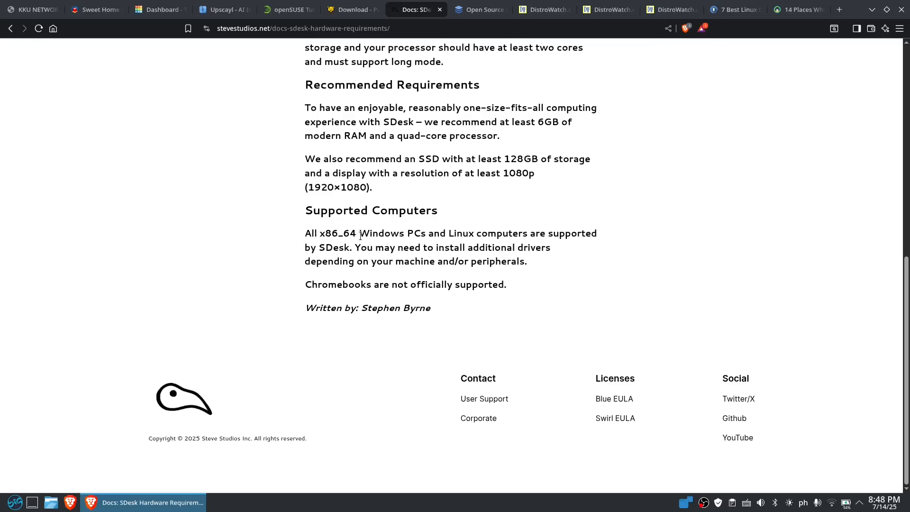
left_click_drag(360, 235, 532, 233)
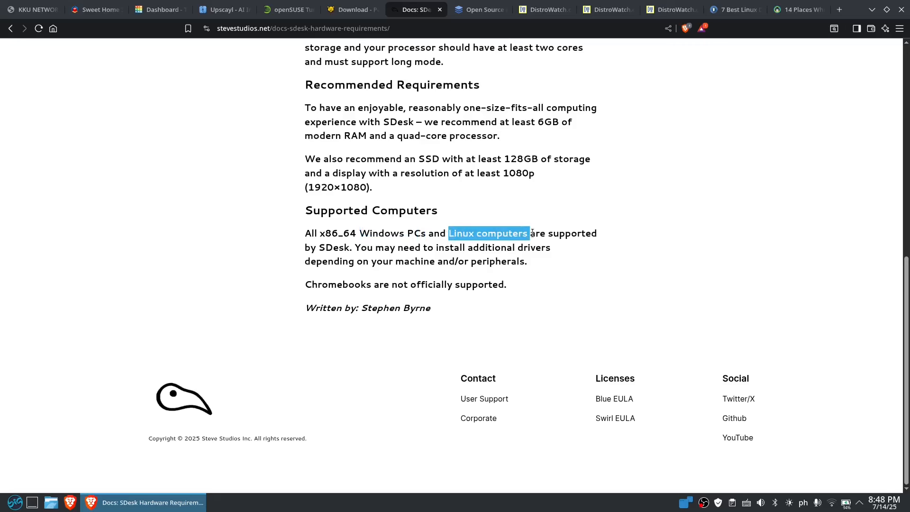
left_click(625, 231)
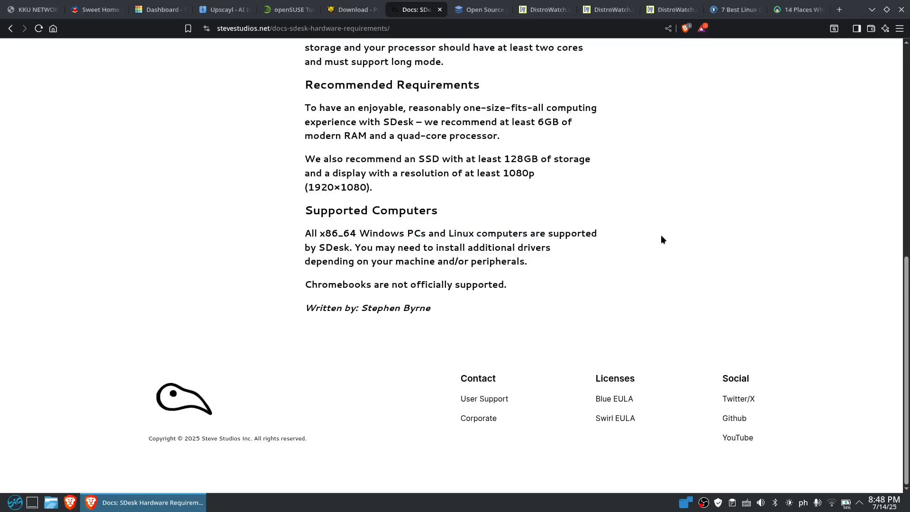
scroll(650, 248, "up", 8)
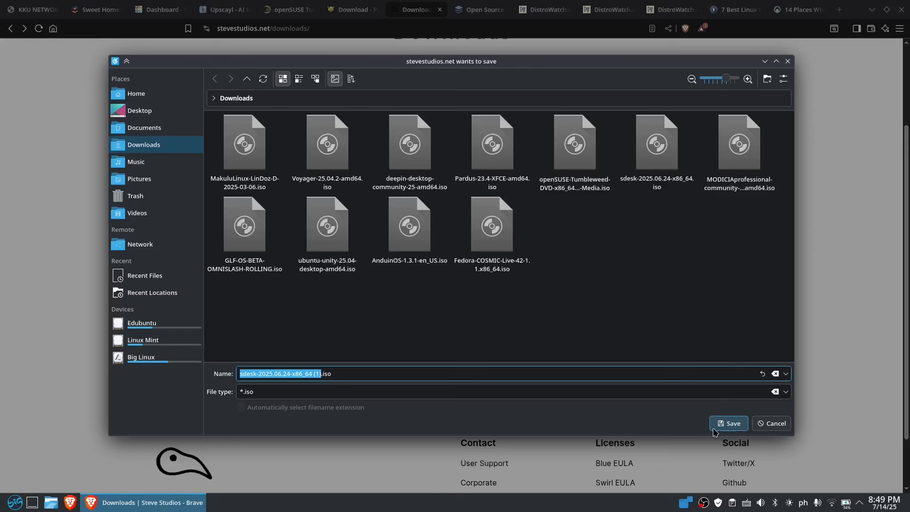
Cancel saving a second copy of the SDesk ISO and minimise Brave
left_click(773, 426)
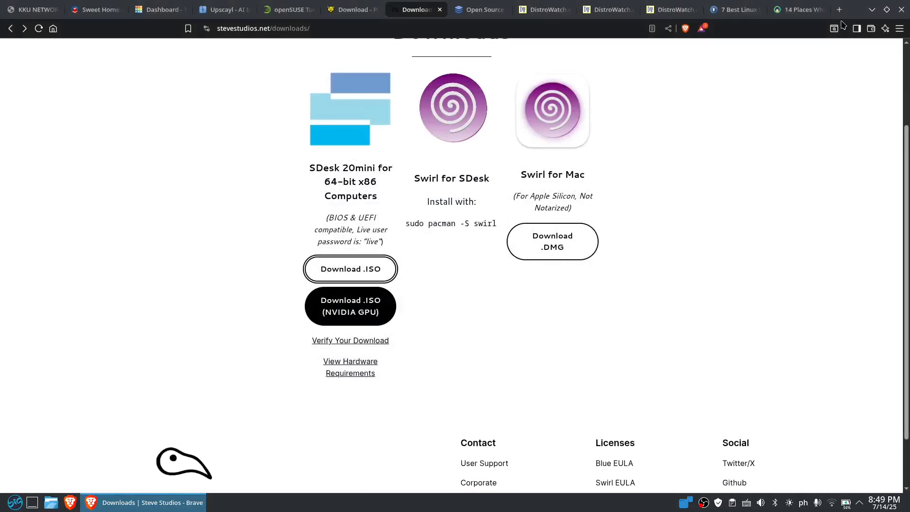
left_click(871, 10)
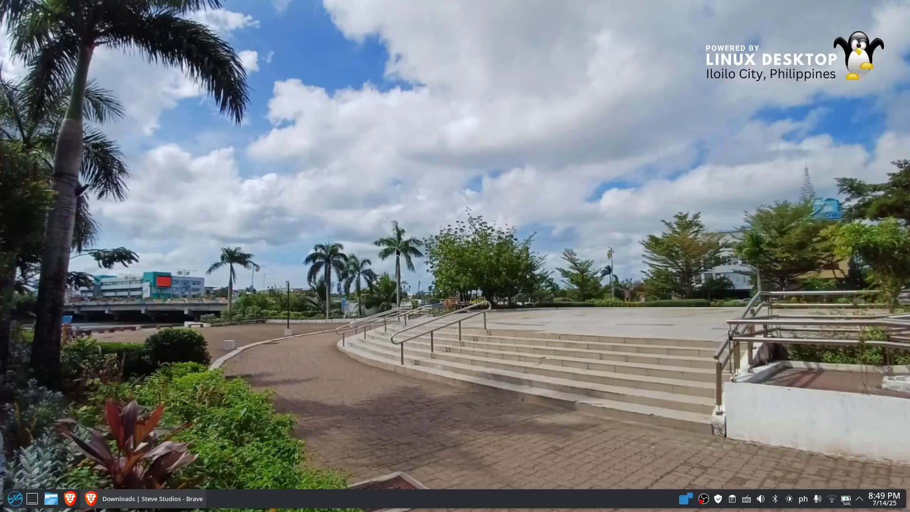
Launch GNOME Boxes and start a new machine with Install from File
left_click(18, 500)
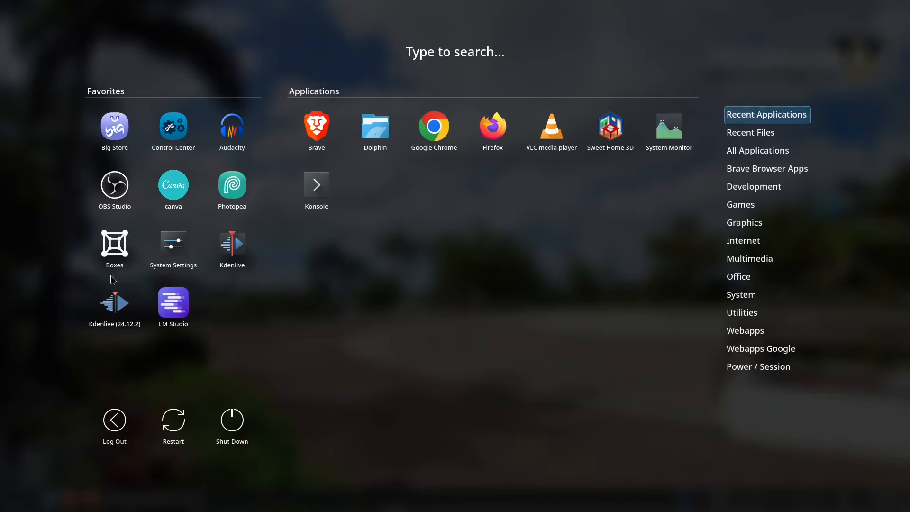
left_click(121, 261)
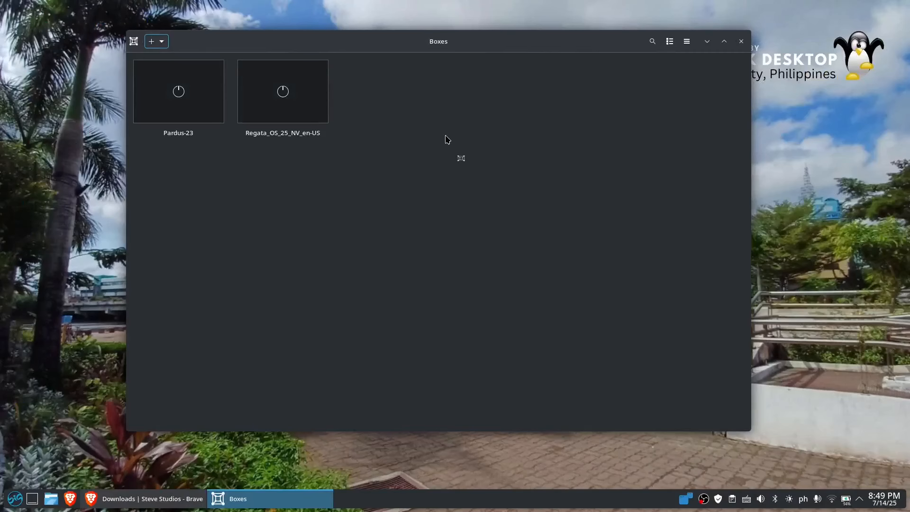
left_click(151, 42)
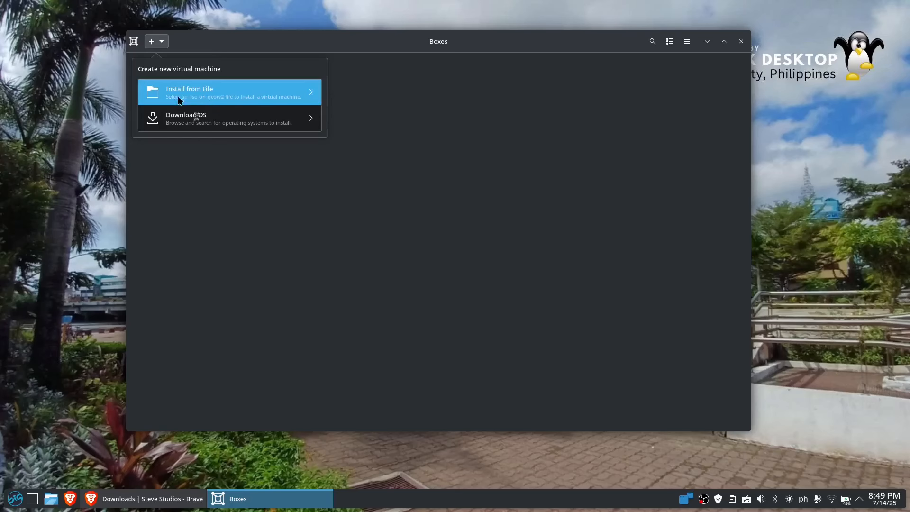
left_click(230, 90)
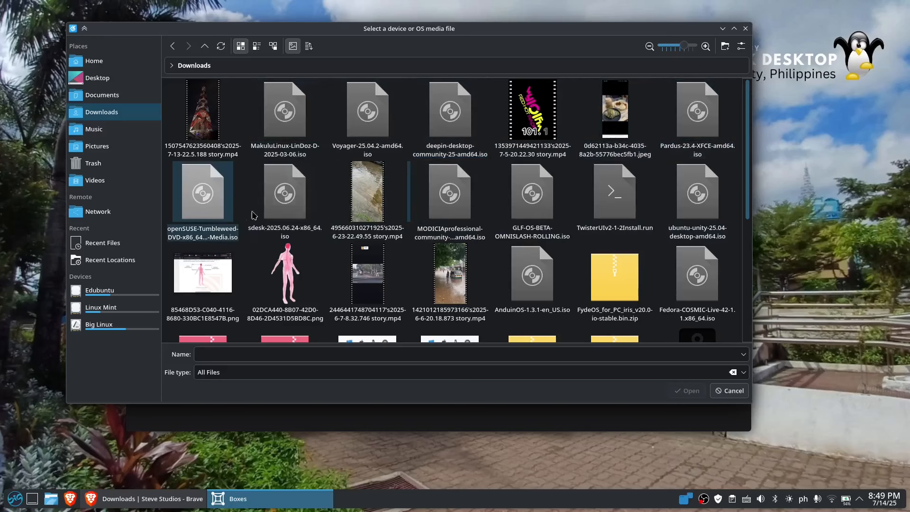
Choose sdesk-2025.06.24-x86_64.iso from Downloads as the new machine's install media
left_click(290, 210)
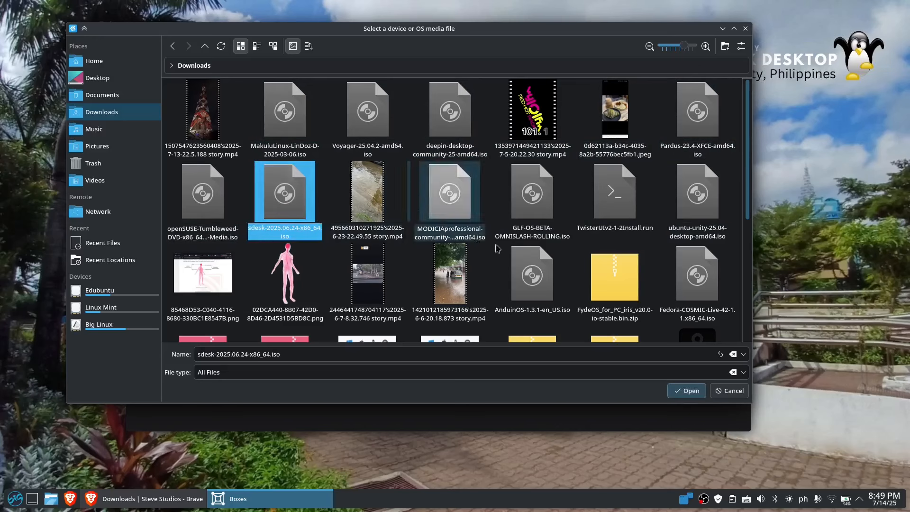
left_click(688, 390)
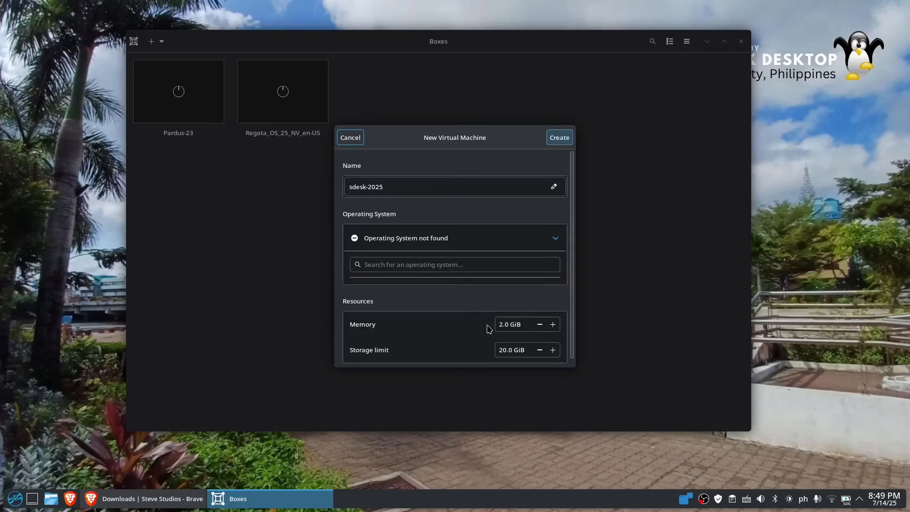
Set memory to 8 GiB and the storage limit to 80 GiB, then create sdesk-2025
left_click_drag(503, 324, 458, 316)
type("8")
key("Tab")
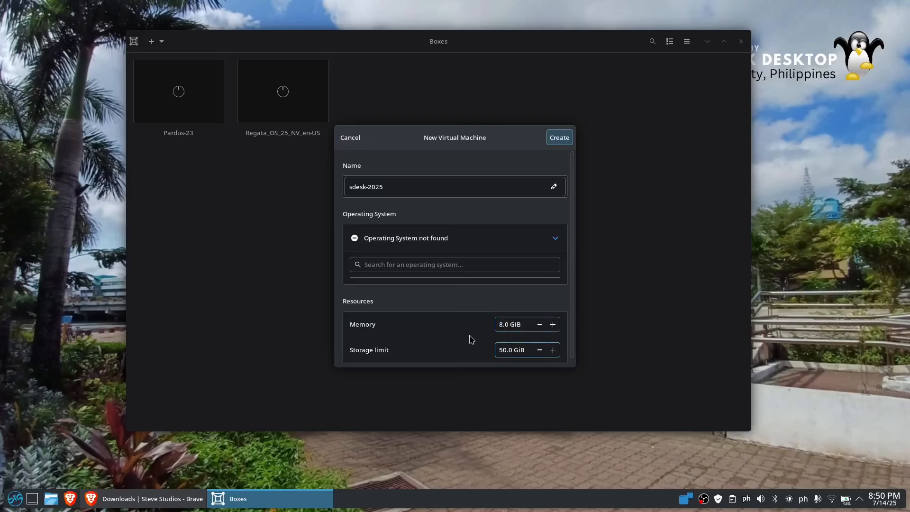
type("5")
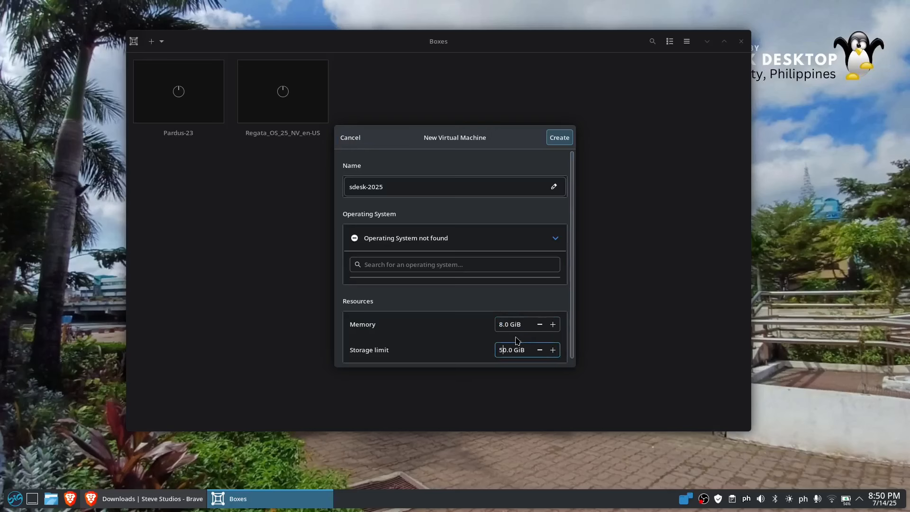
left_click_drag(503, 350, 470, 350)
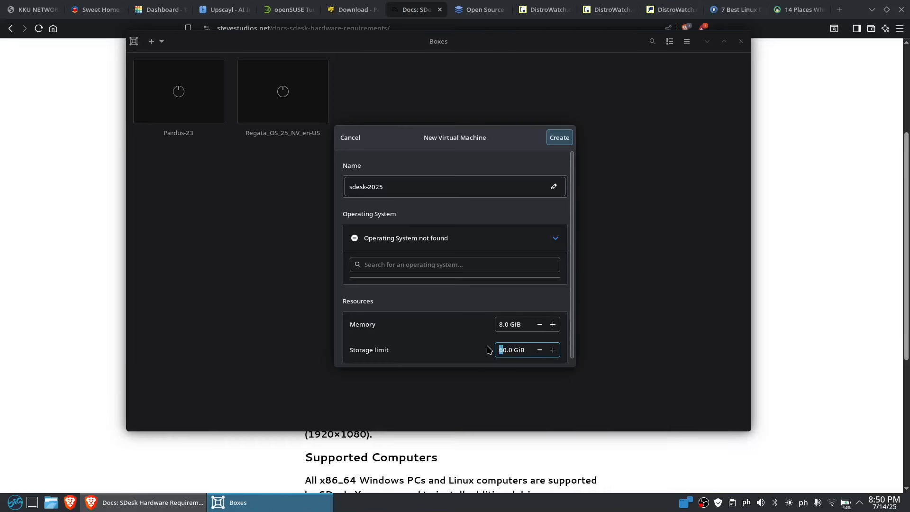
type("8")
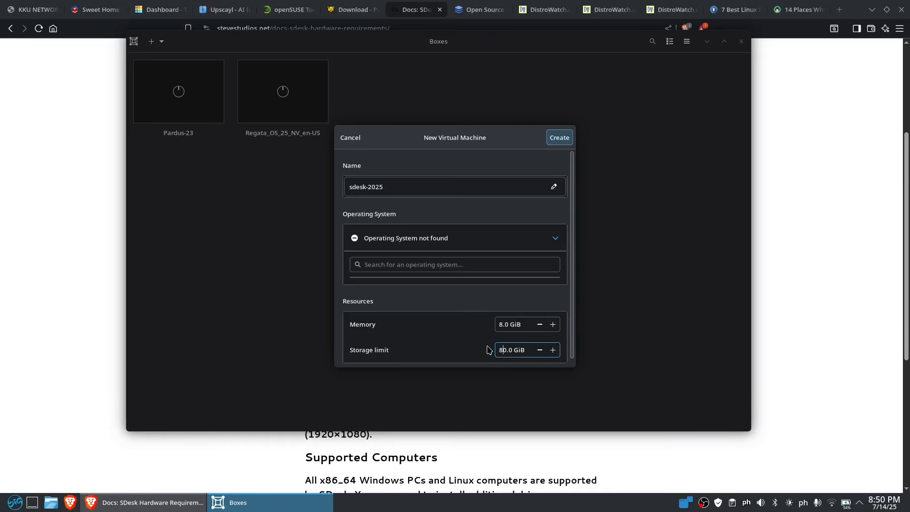
left_click(559, 138)
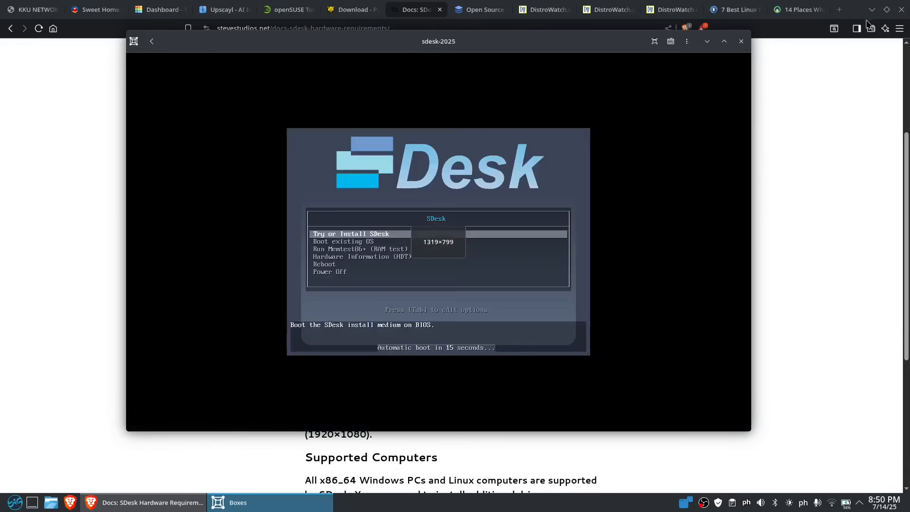
Show sdesk-2025 full screen and boot the Try or Install SDesk entry
left_click(873, 12)
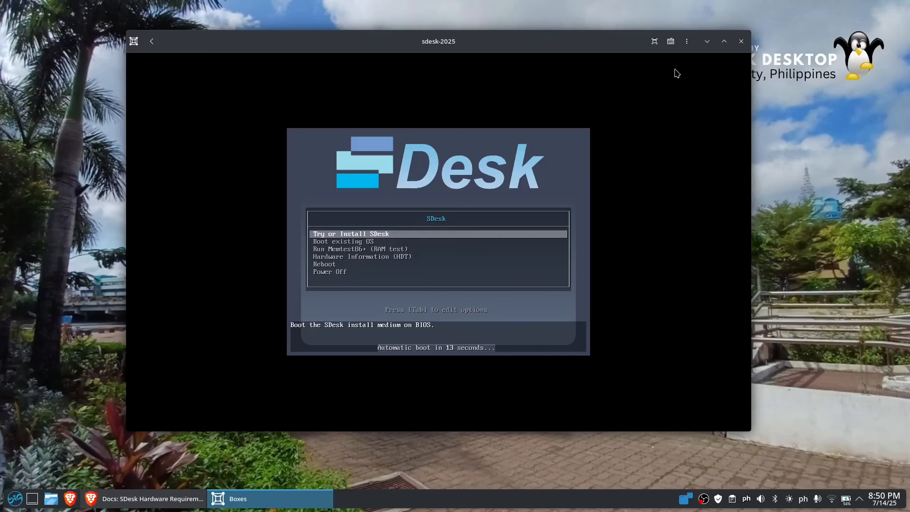
left_click(656, 40)
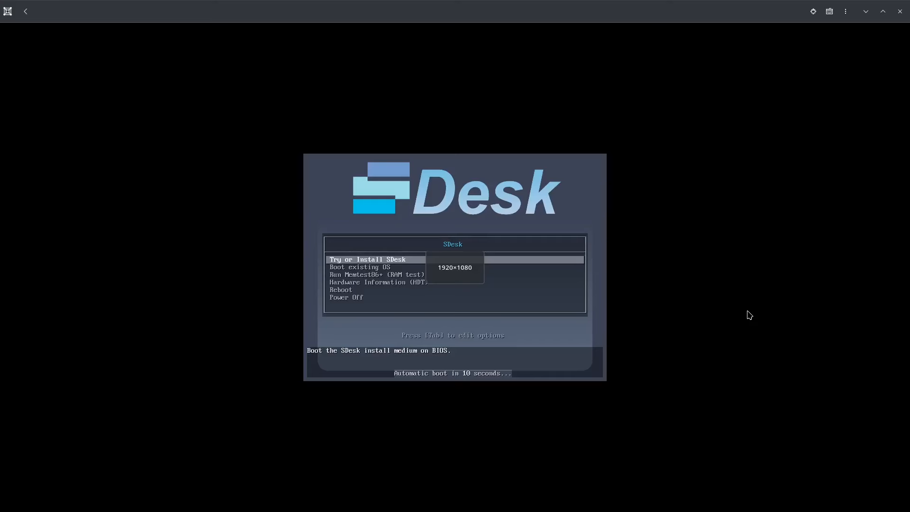
key("Down")
key("Up")
key("Down")
key("Up")
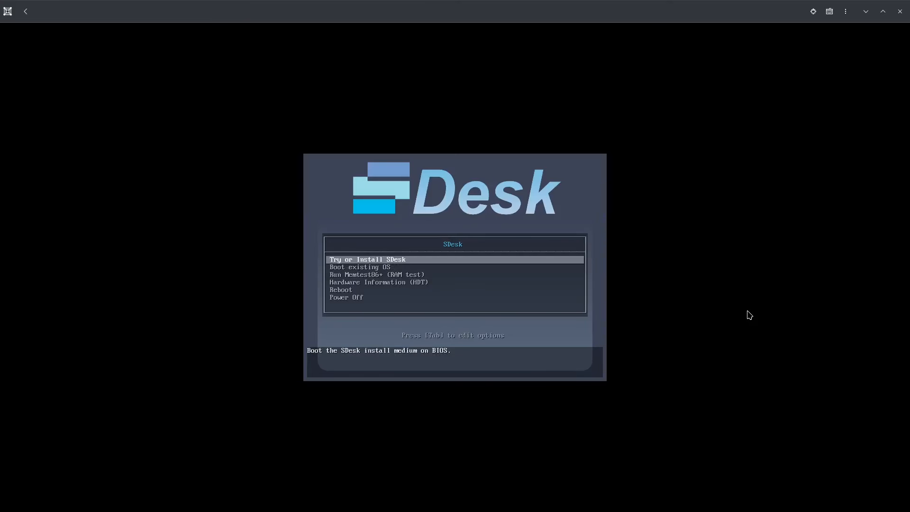
key("Return")
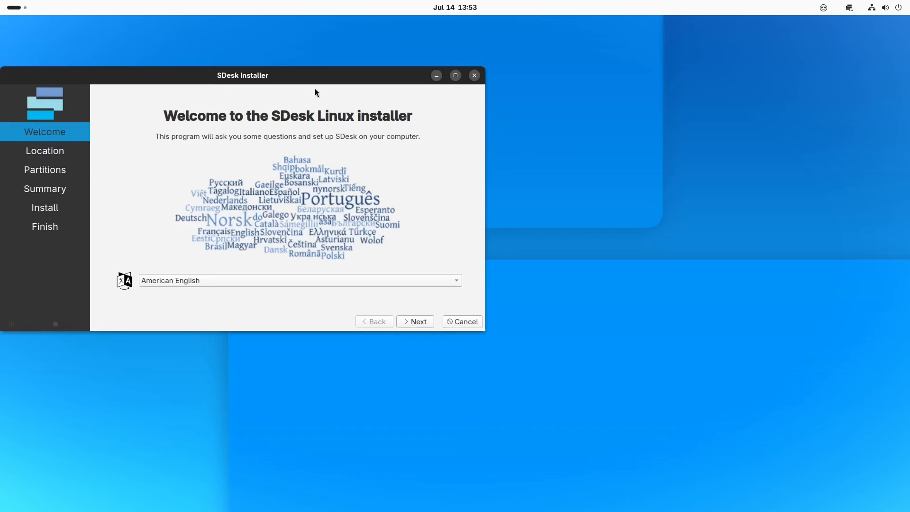
Centre the installer window and continue from the Welcome page with American English
left_click_drag(327, 79, 544, 124)
left_click_drag(490, 113, 487, 112)
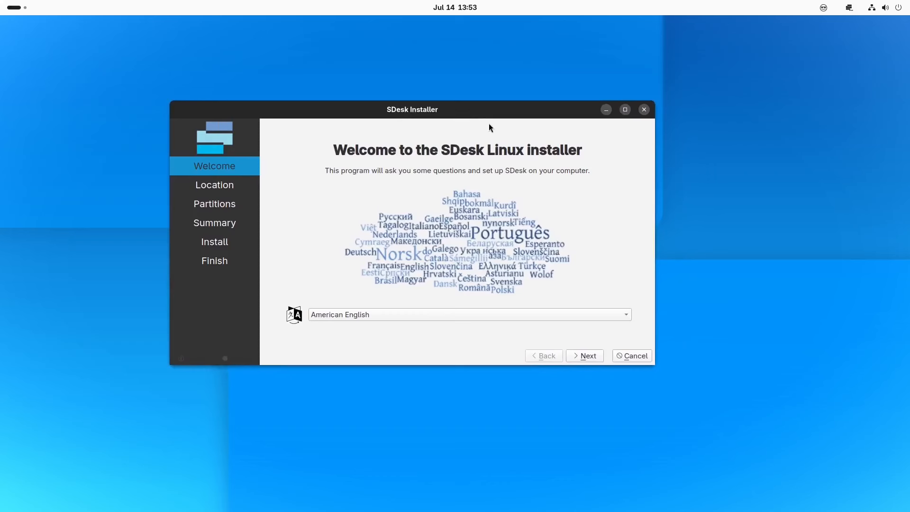
left_click(18, 7)
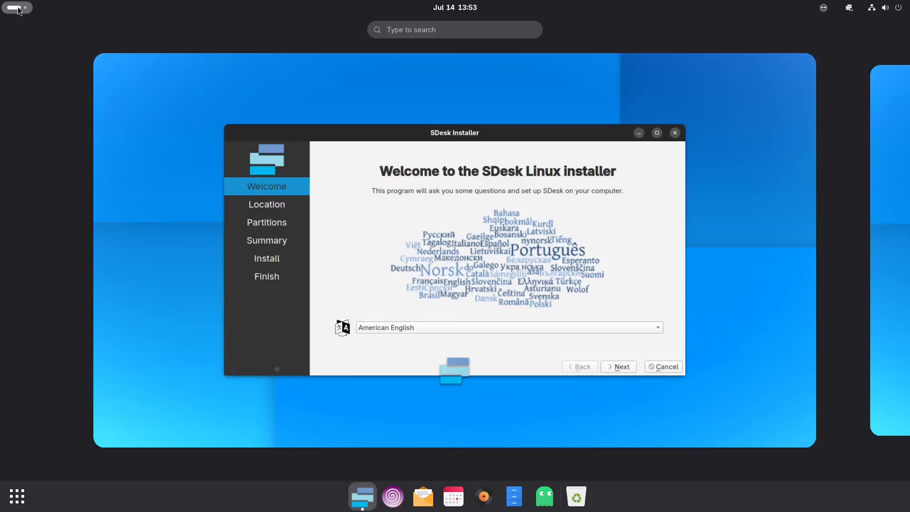
left_click(141, 231)
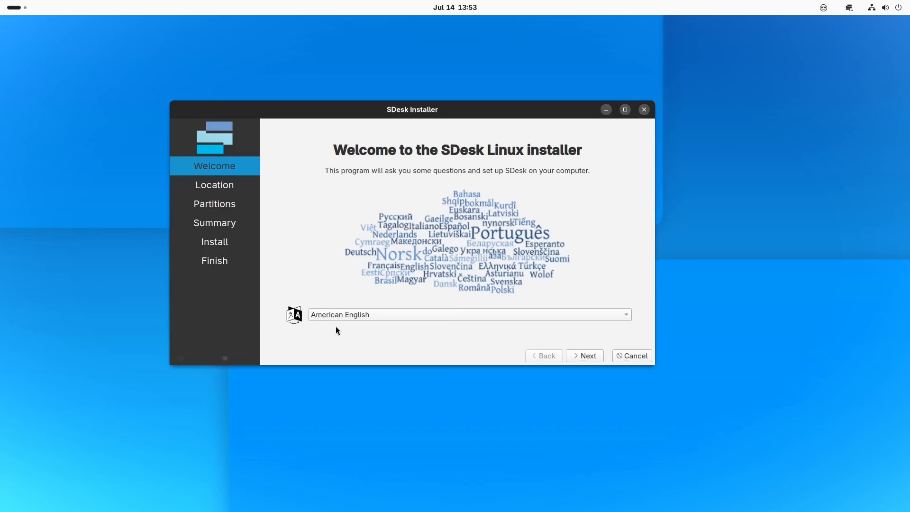
left_click(587, 356)
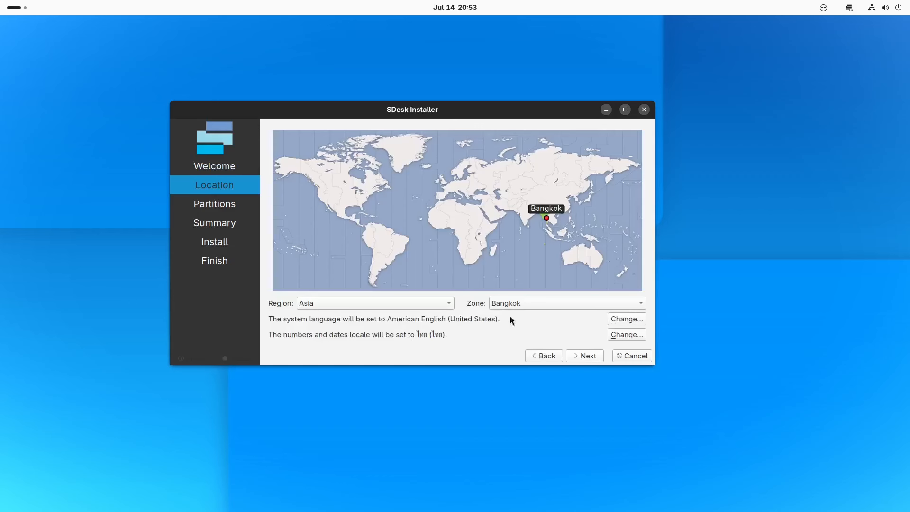
Pick Manila on the map (Region Asia, Zone Manila) and continue to Partitions
left_click(573, 228)
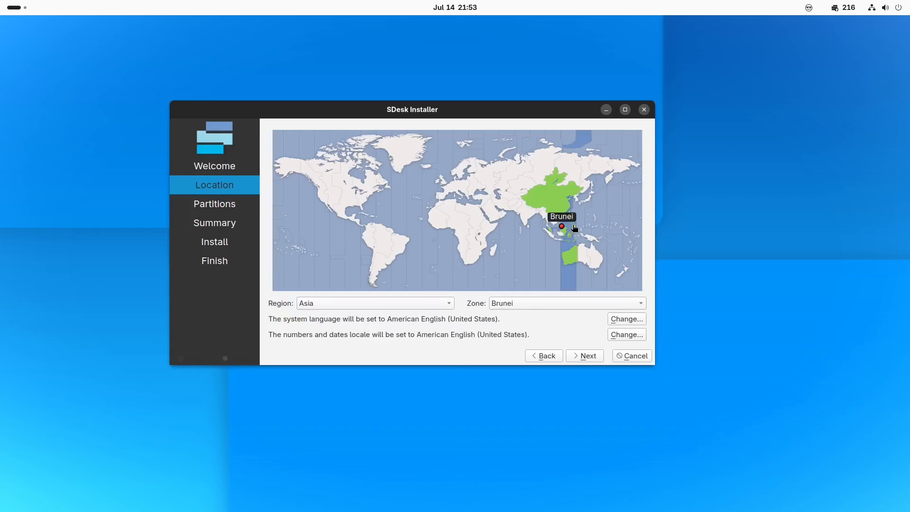
left_click(572, 226)
left_click(571, 225)
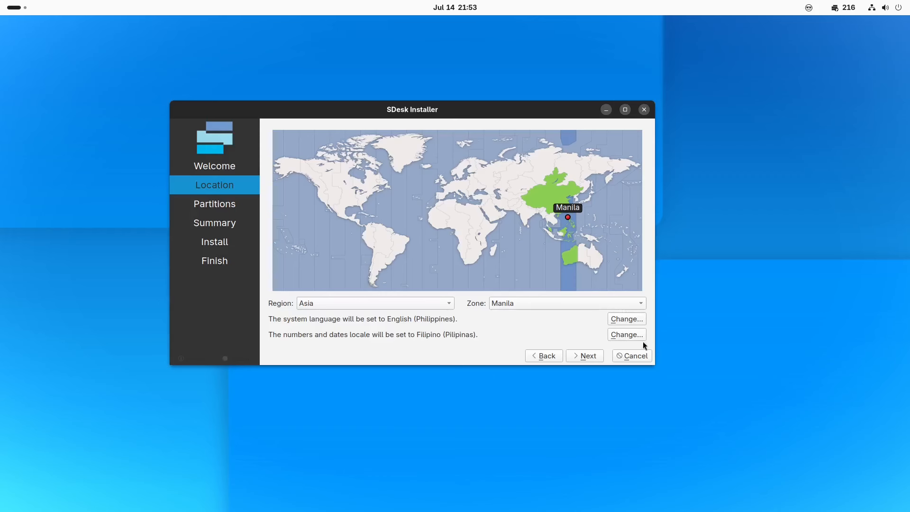
left_click(585, 356)
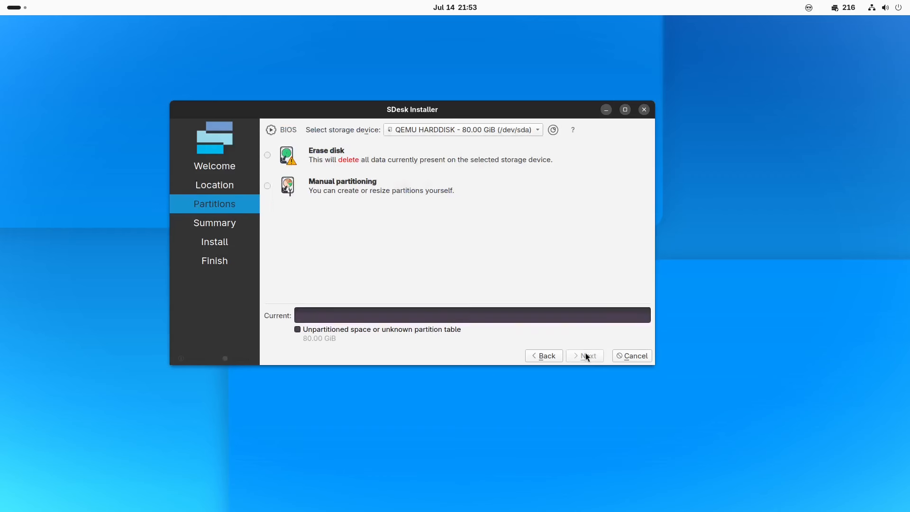
Erase the entire 80 GiB /dev/sda disk for SDesk and confirm to begin the installation
left_click(314, 156)
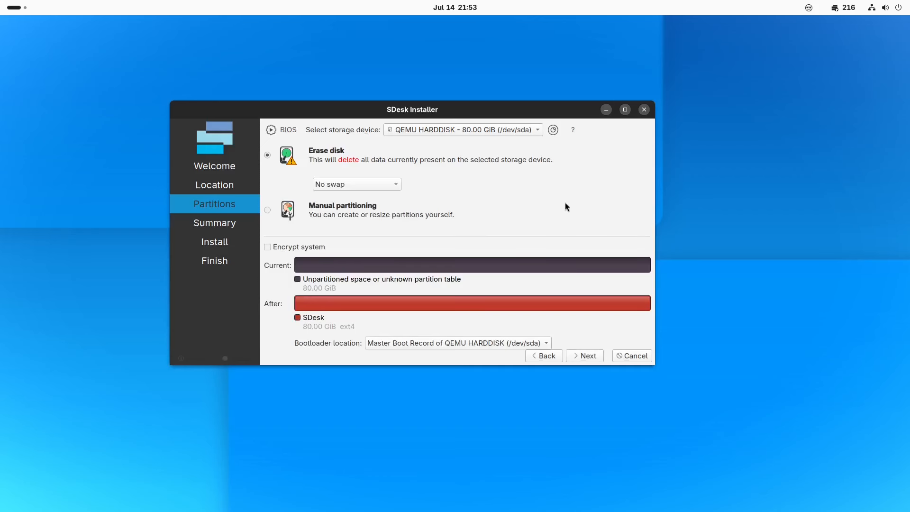
left_click(580, 357)
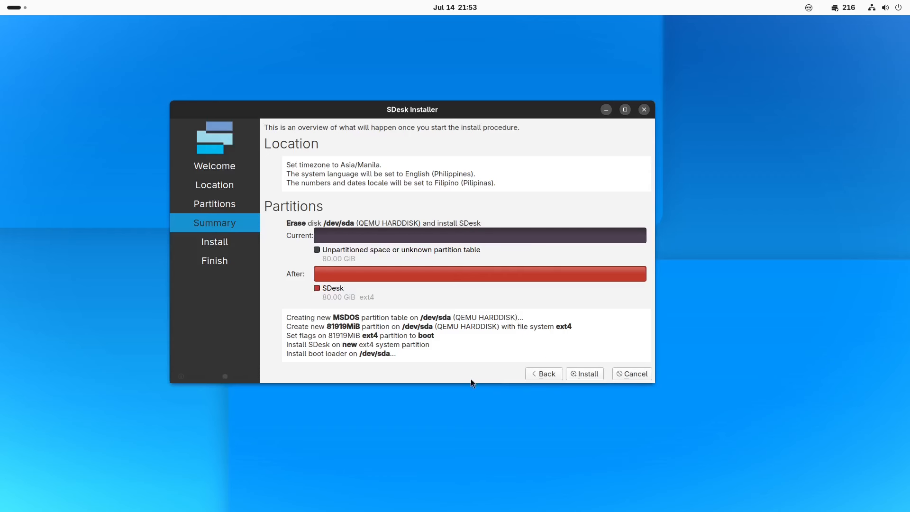
left_click(588, 374)
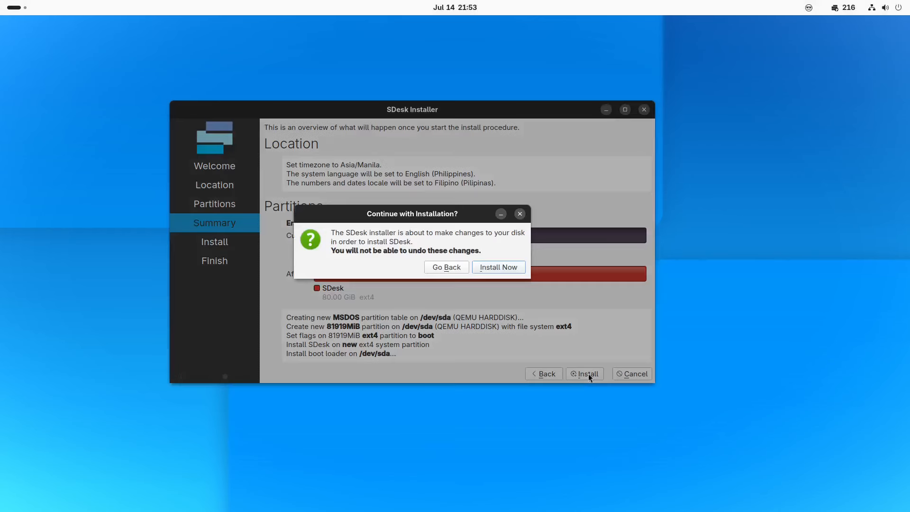
left_click(486, 269)
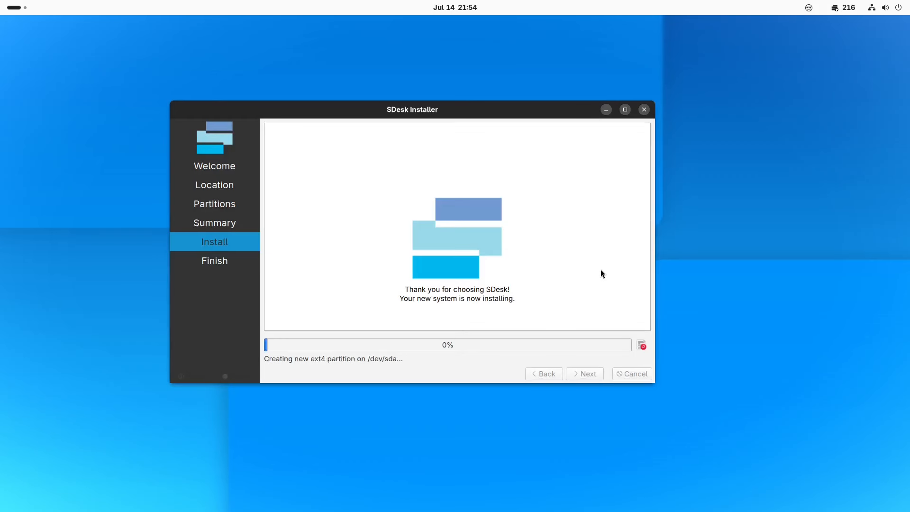